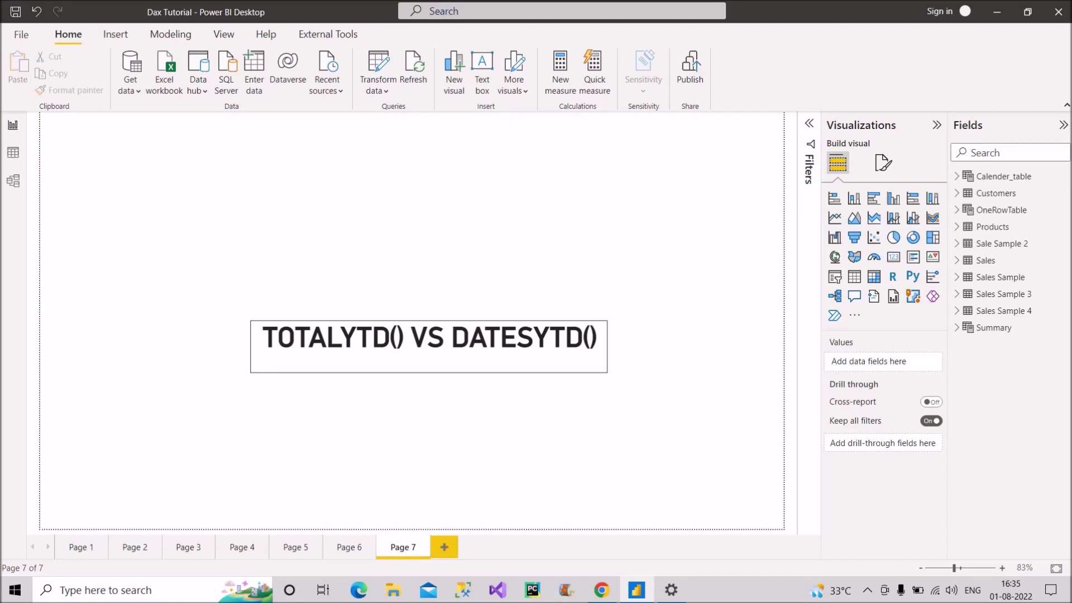
# - Switch to Chrome and read the Microsoft Docs descriptions of the TOTALYTD and DATESYTD functions
pyautogui.click(603, 592)
pyautogui.click(256, 7)
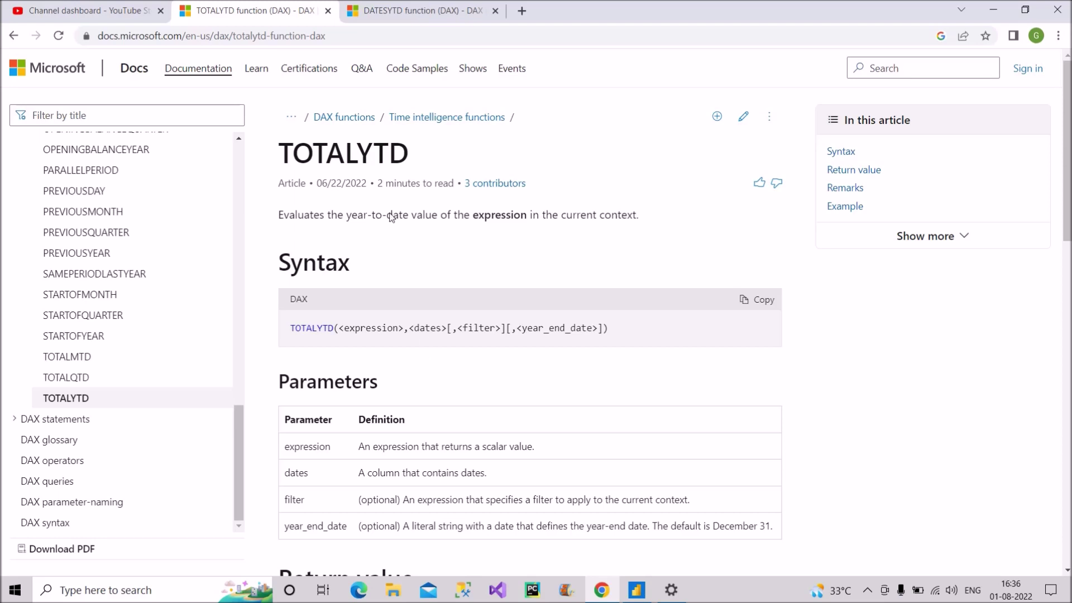
pyautogui.click(410, 10)
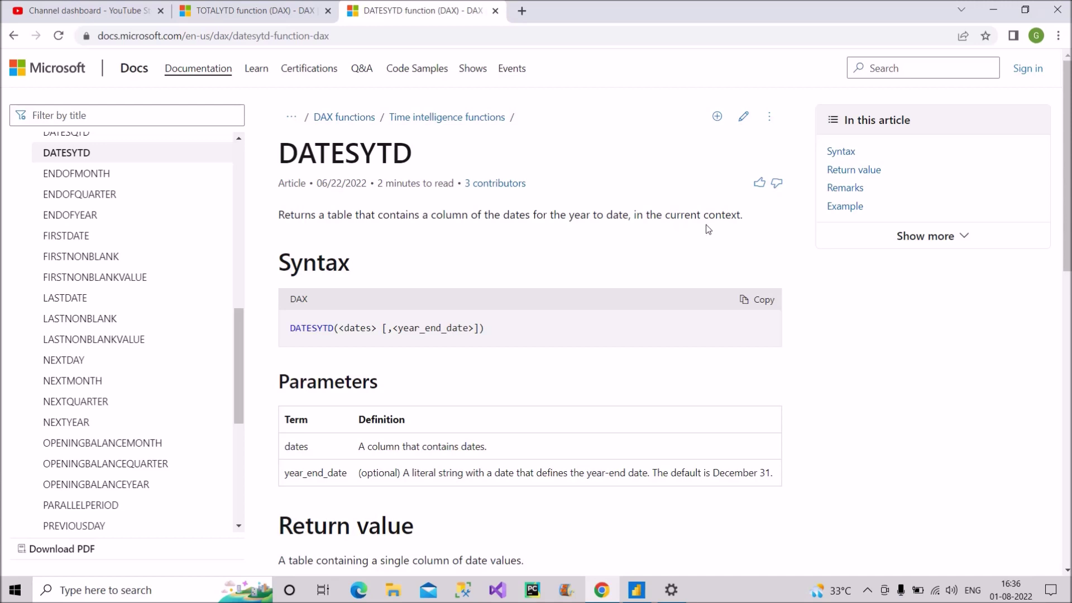
pyautogui.moveTo(650, 221); pyautogui.dragTo(692, 222)
pyautogui.click(569, 260)
# - Switch to Power BI Desktop, expand the Sales Sample 4 table, examine its data rows and return to the report
pyautogui.click(637, 590)
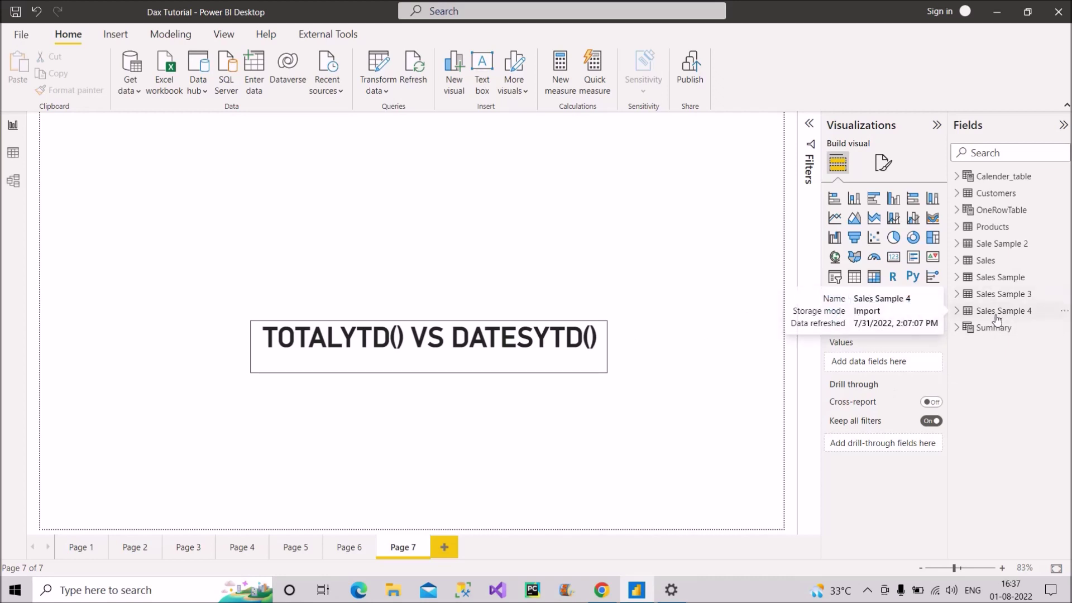
pyautogui.click(959, 315)
pyautogui.click(957, 313)
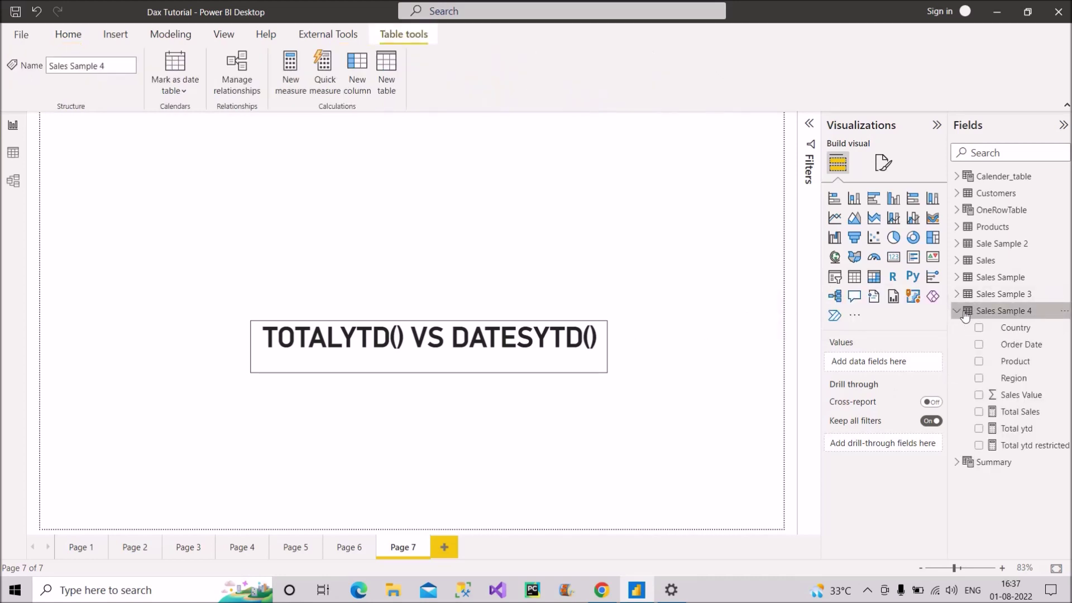
pyautogui.click(13, 154)
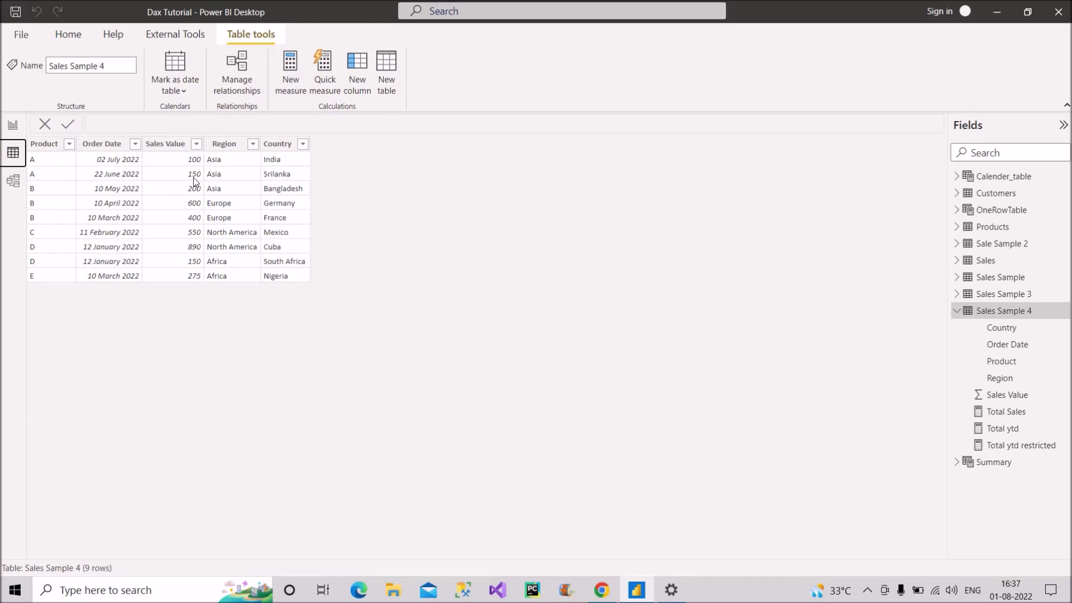
pyautogui.click(11, 129)
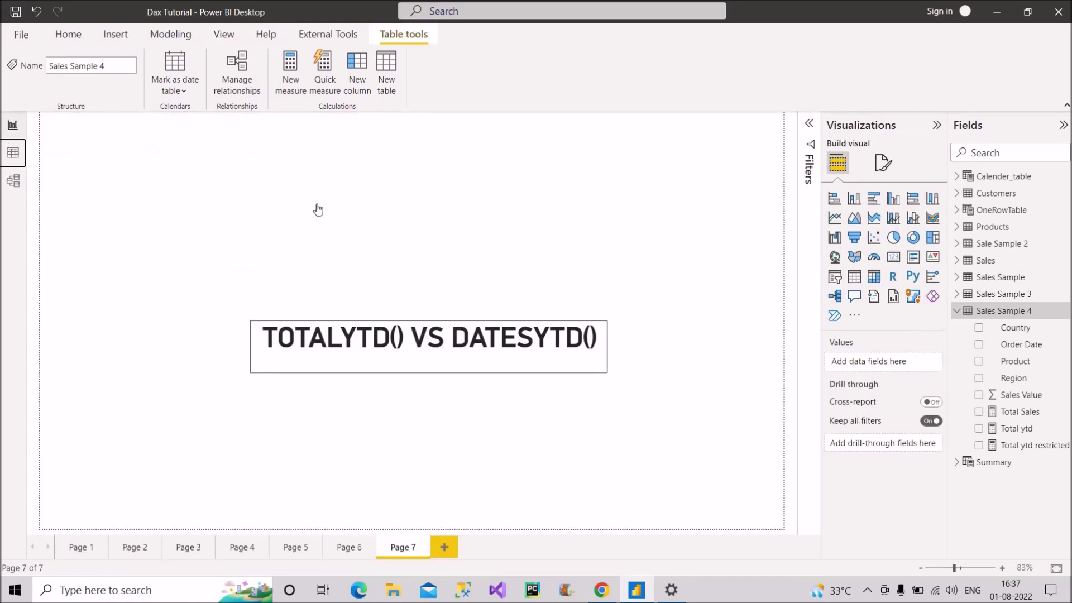
# - Create a measure in Sales Sample 4 named Total YTD value, starting its formula with TOTALYTD and [Total Sales] as the expression
pyautogui.rightClick(995, 344)
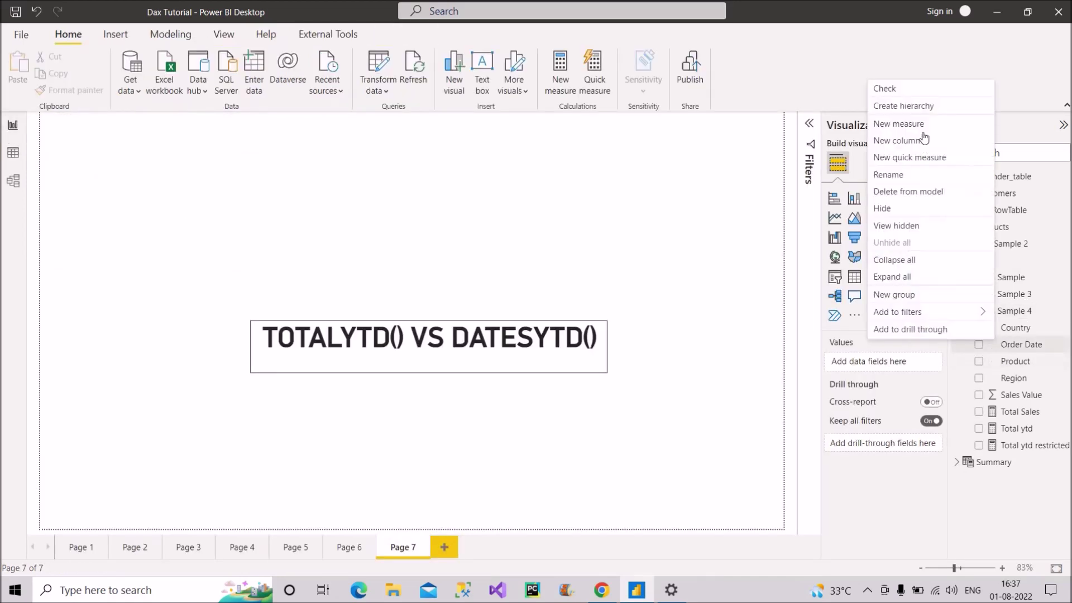
pyautogui.click(425, 211)
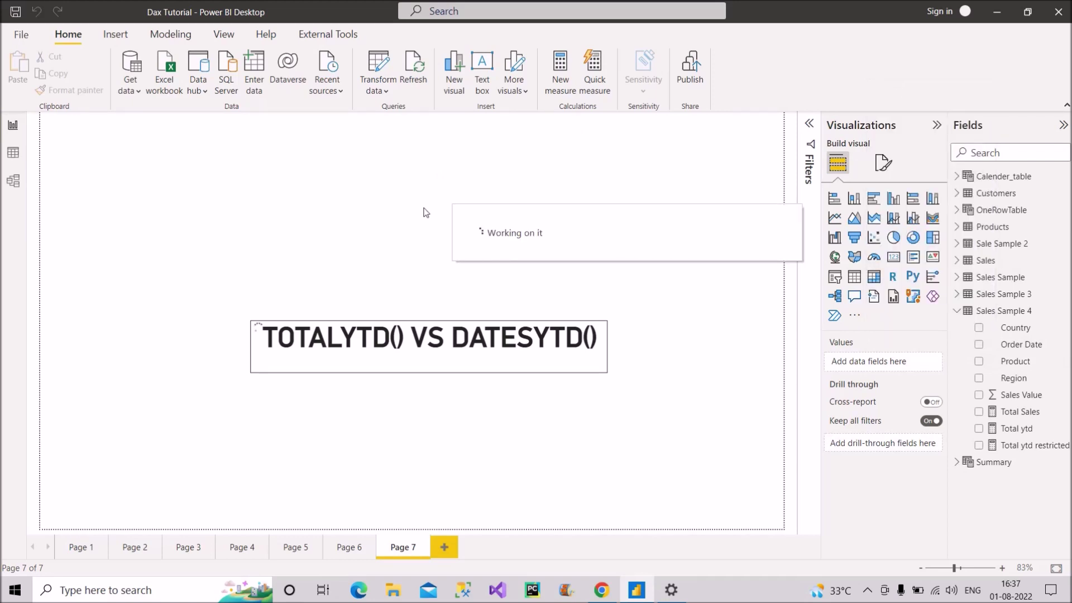
pyautogui.write('Total ')
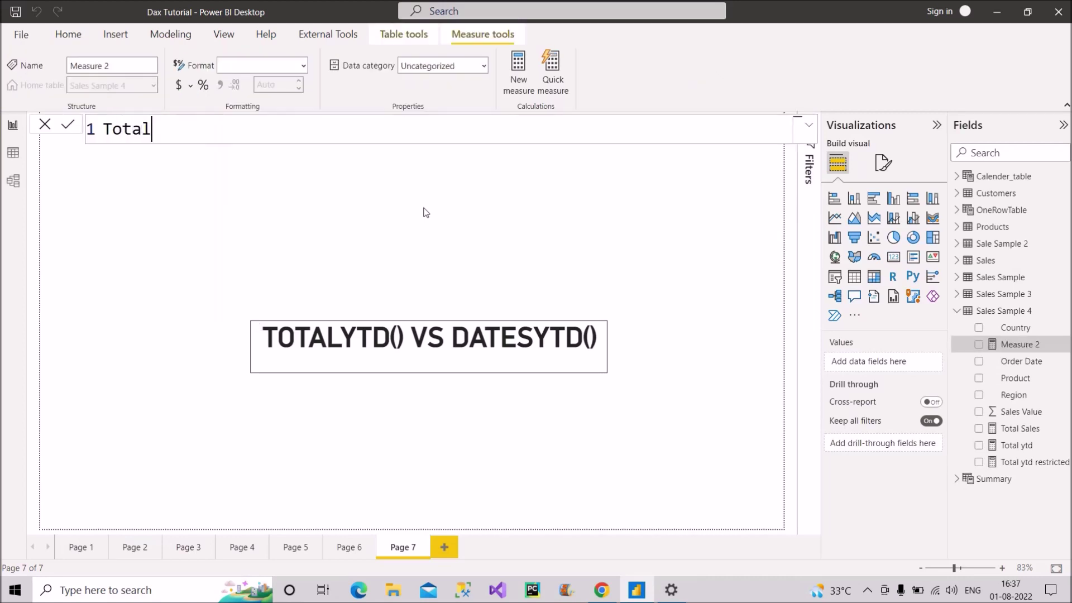
pyautogui.write('YTD value = totalyt')
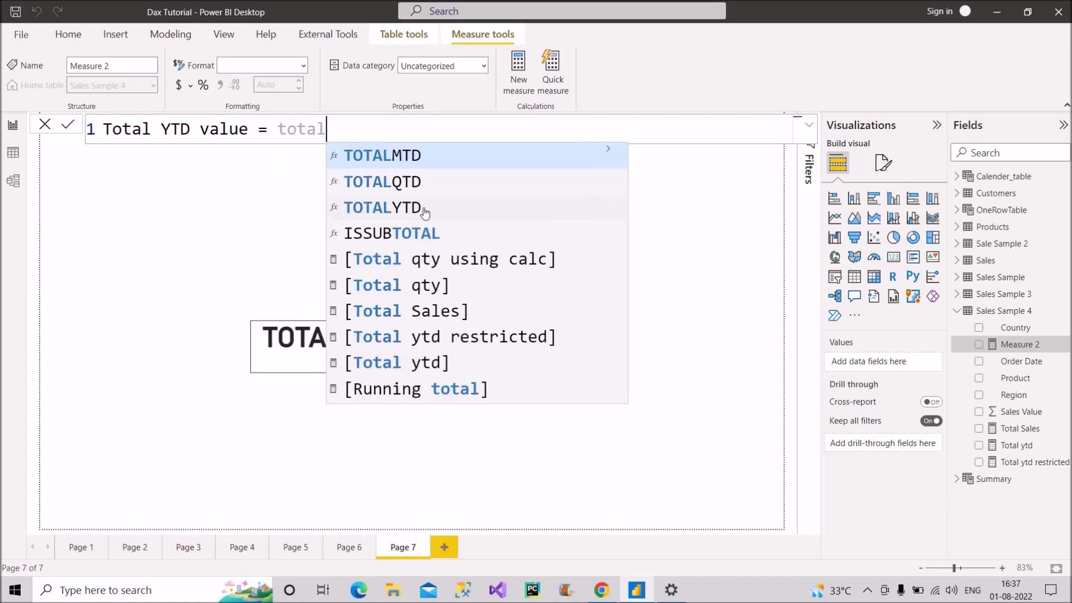
pyautogui.write('d')
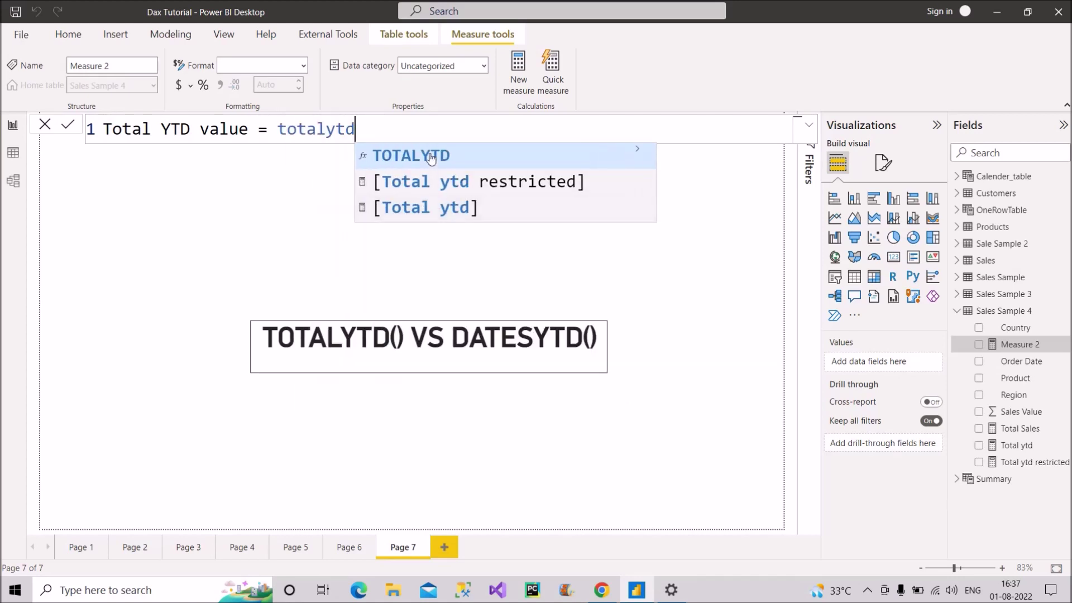
pyautogui.press('Tab')
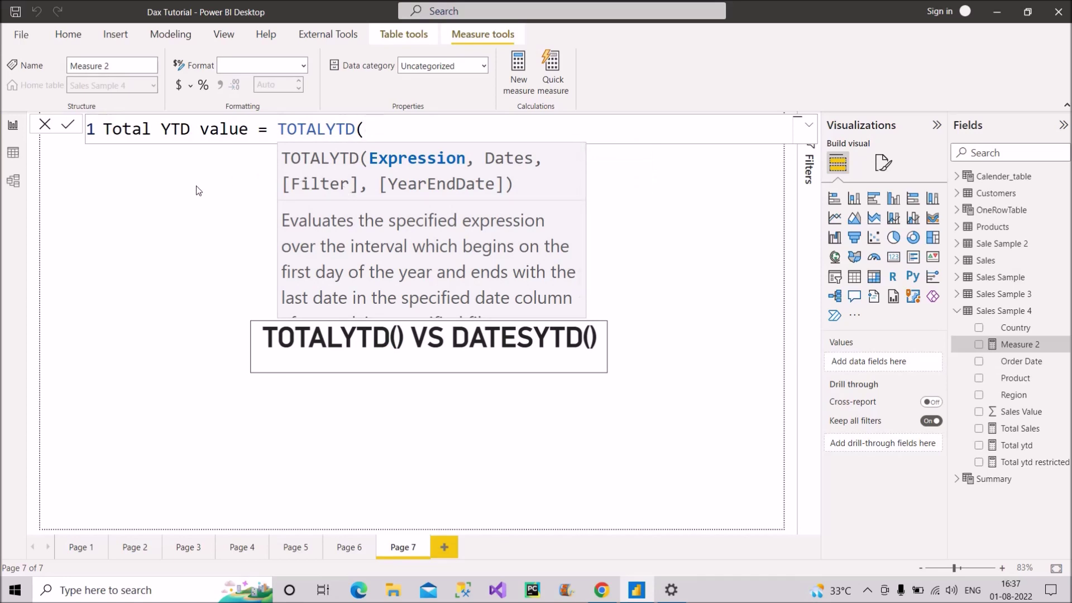
pyautogui.write('[')
pyautogui.write('tot')
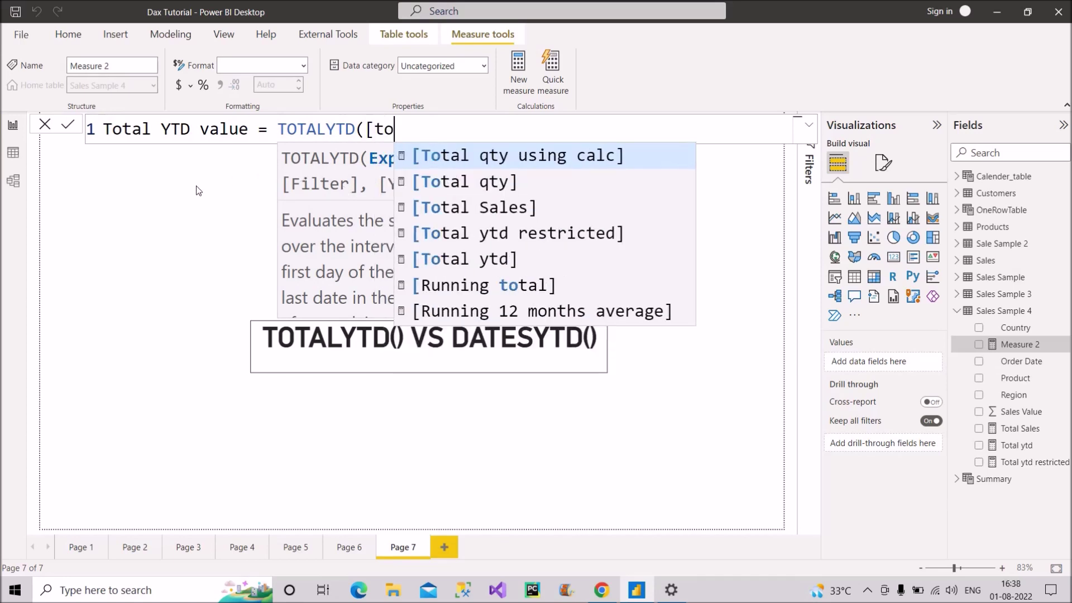
pyautogui.click(480, 207)
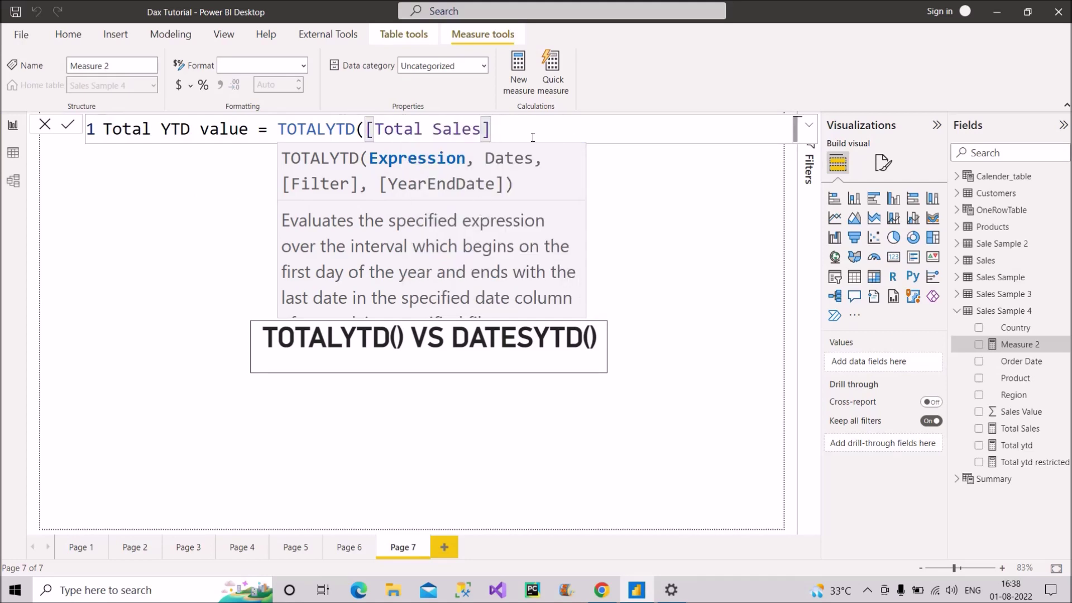
pyautogui.write(',')
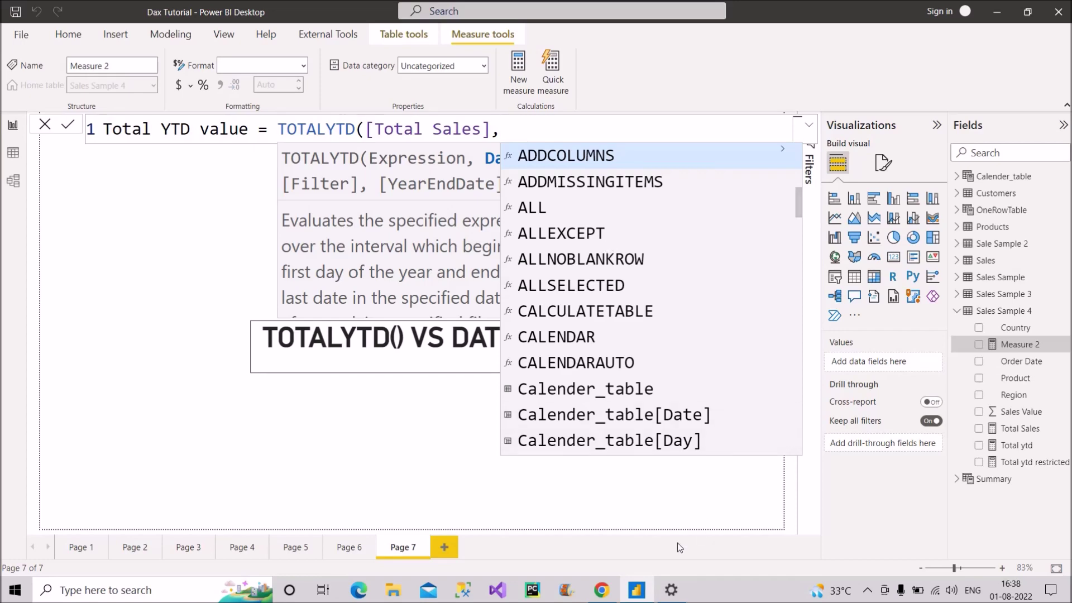
pyautogui.press('Escape')
# - Switch to Chrome and check the arguments in the TOTALYTD syntax against those of DATESYTD
pyautogui.click(603, 591)
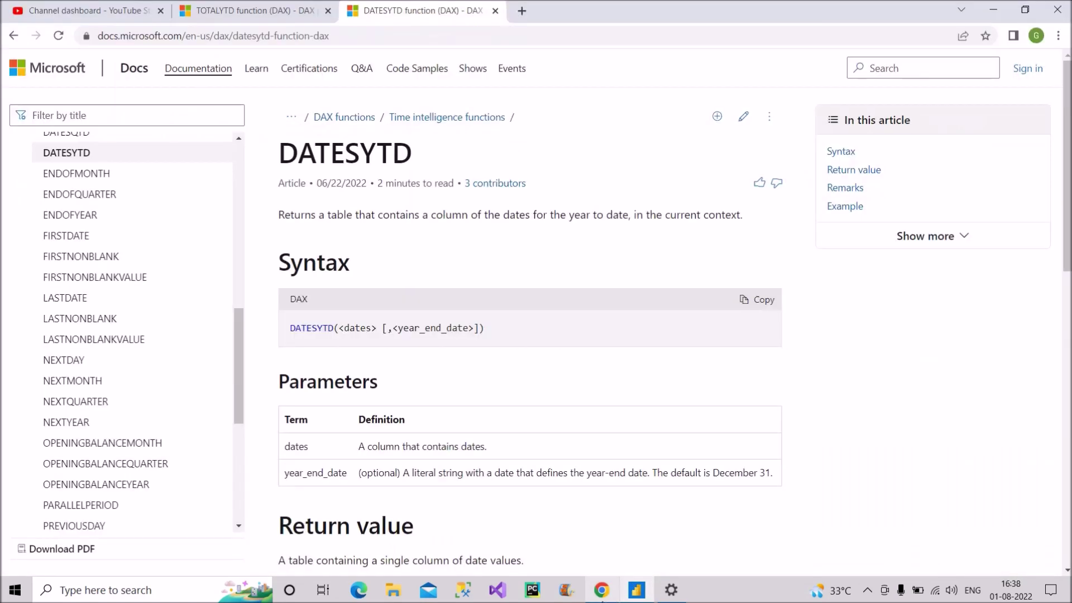
pyautogui.click(244, 17)
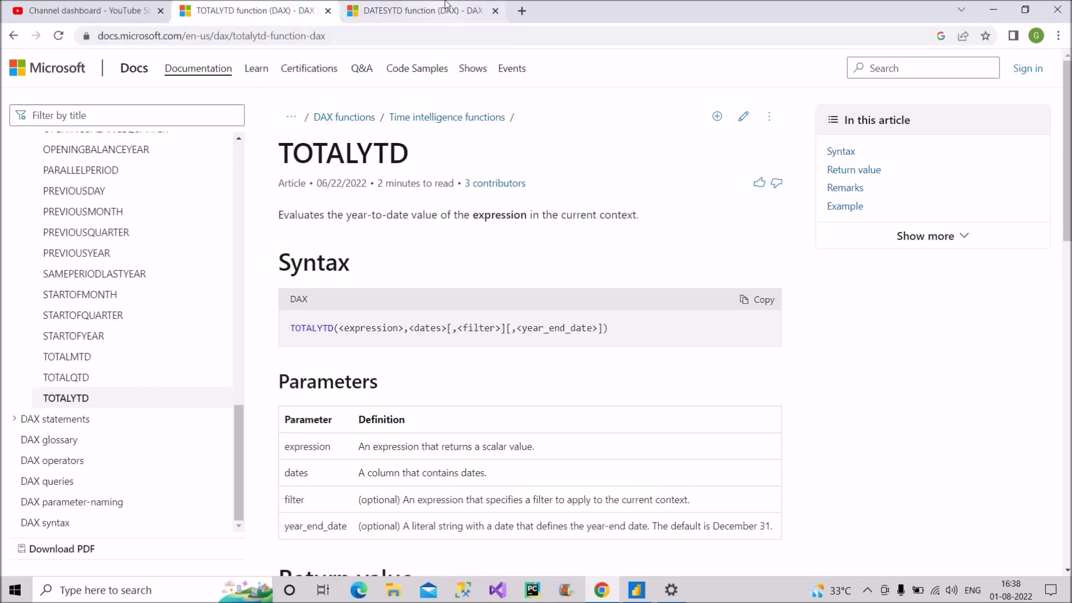
pyautogui.click(425, 17)
pyautogui.click(269, 20)
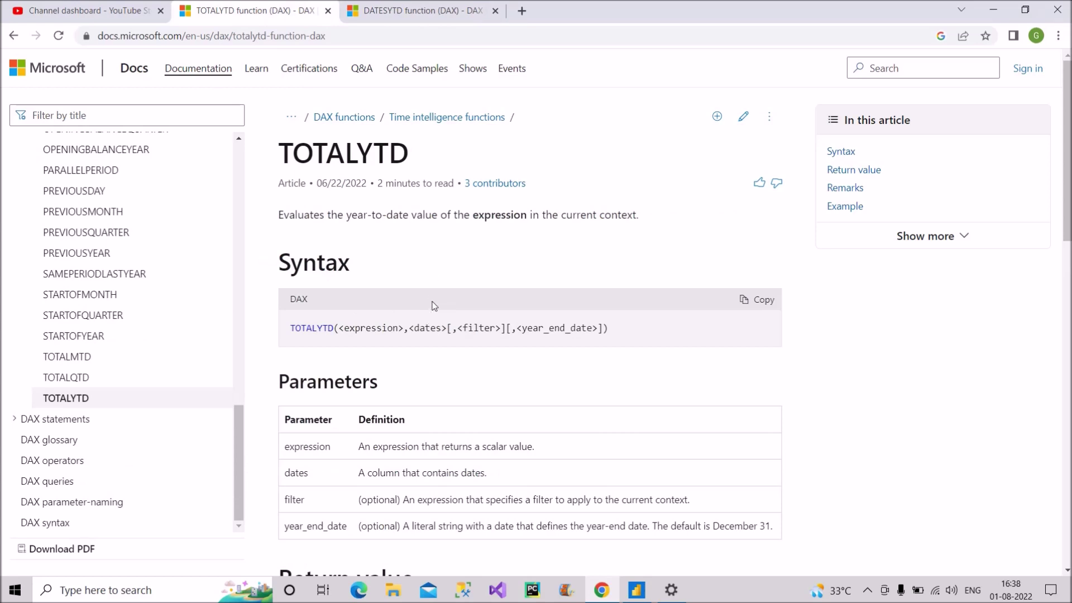
# - Switch to Power BI Desktop and finish the Total YTD value formula with Calender_table[Date] as the dates argument, committing the measure
pyautogui.click(638, 590)
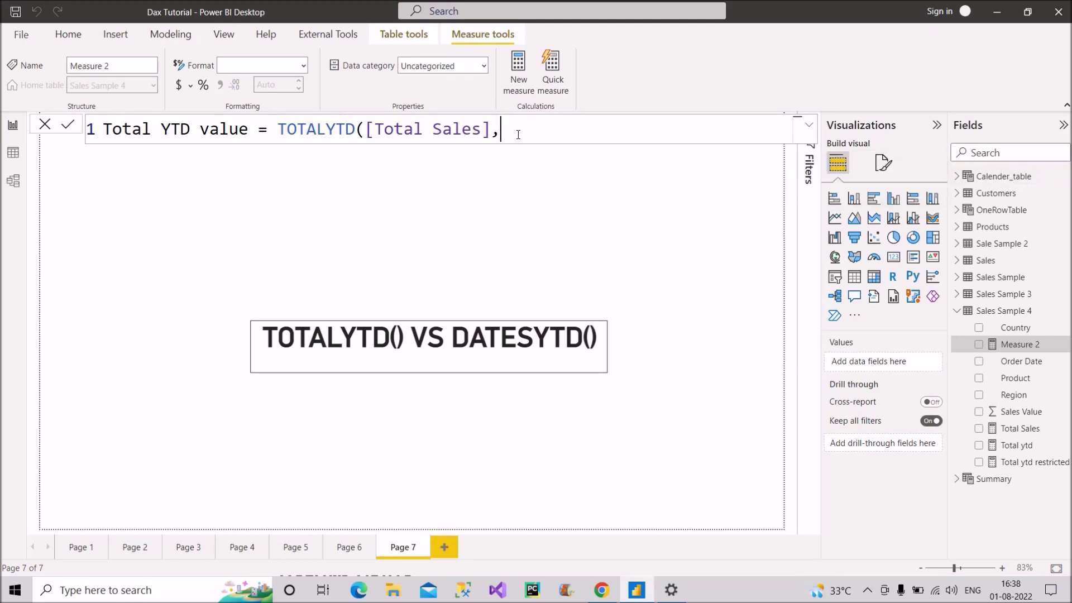
pyautogui.write('calen')
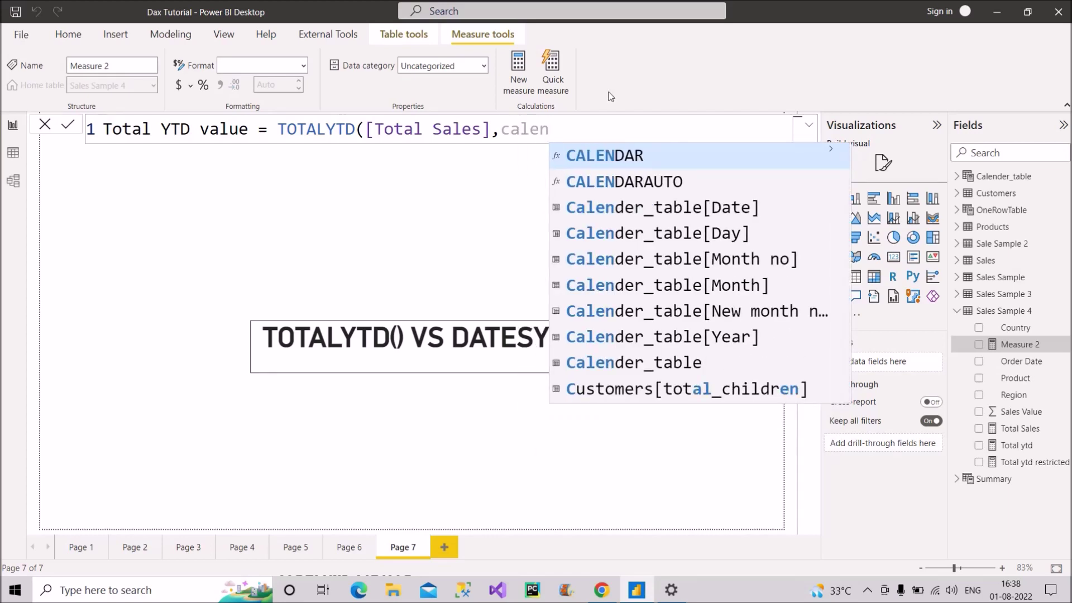
pyautogui.click(661, 209)
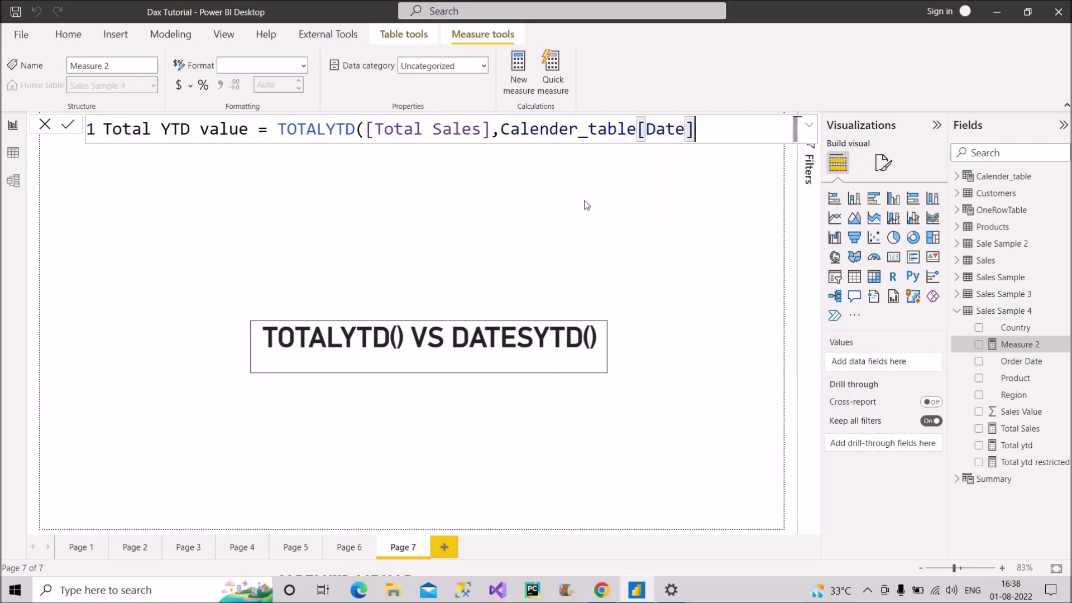
pyautogui.write(')')
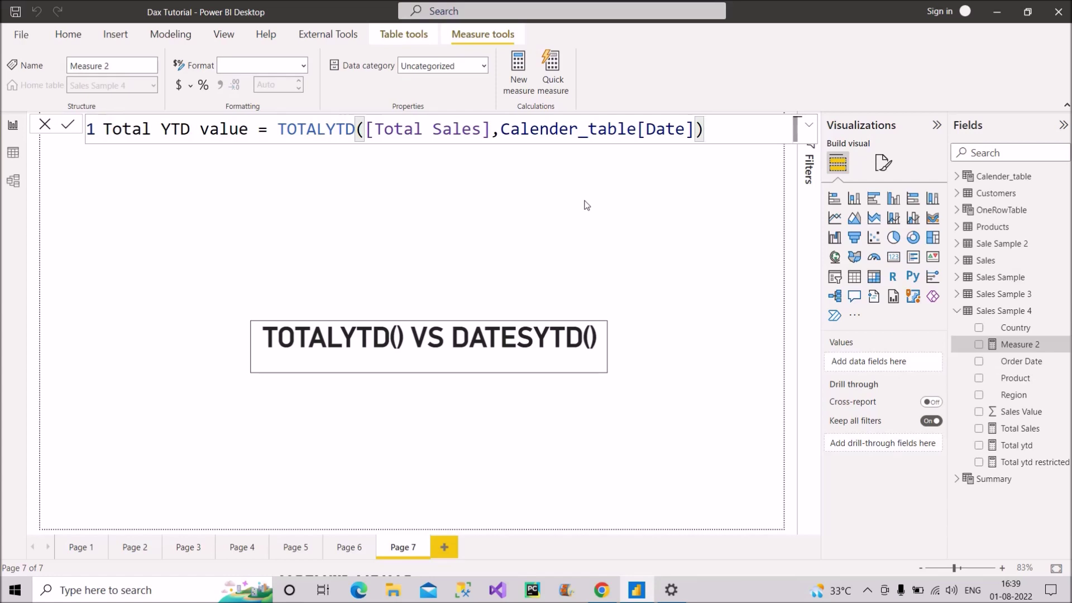
pyautogui.press('Return')
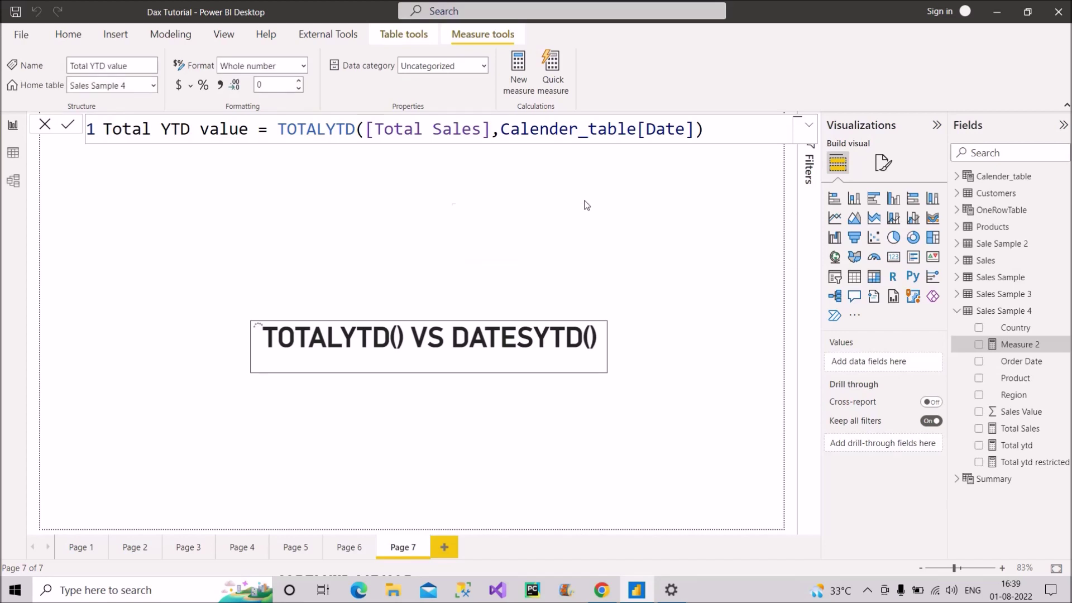
# - Show the Total YTD value measure in a card visual placed above the title text box on Page 7
pyautogui.moveTo(960, 463); pyautogui.dragTo(252, 215)
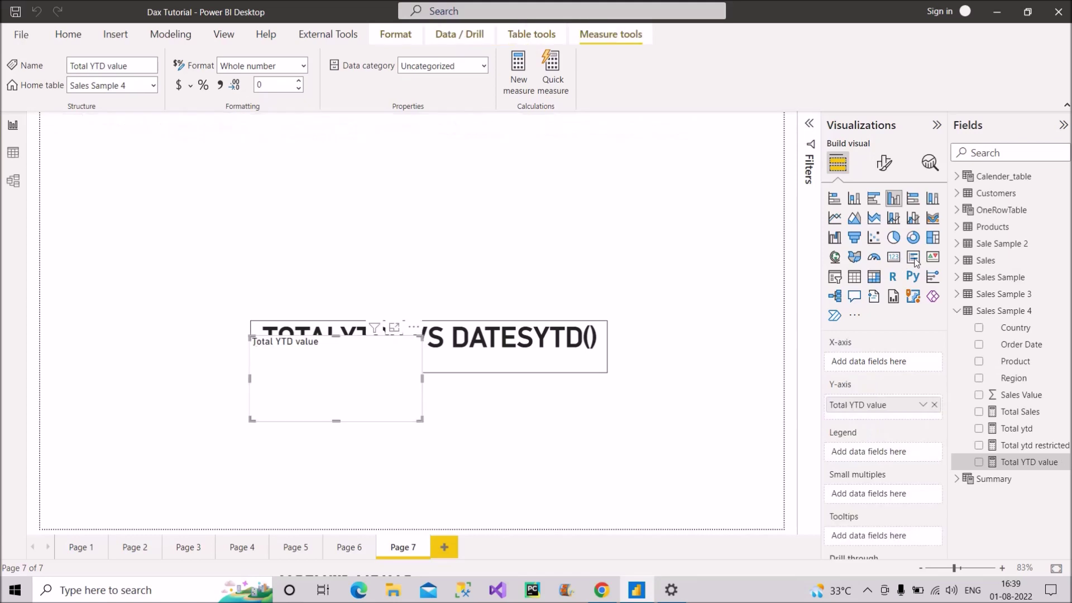
pyautogui.moveTo(327, 379); pyautogui.dragTo(282, 218)
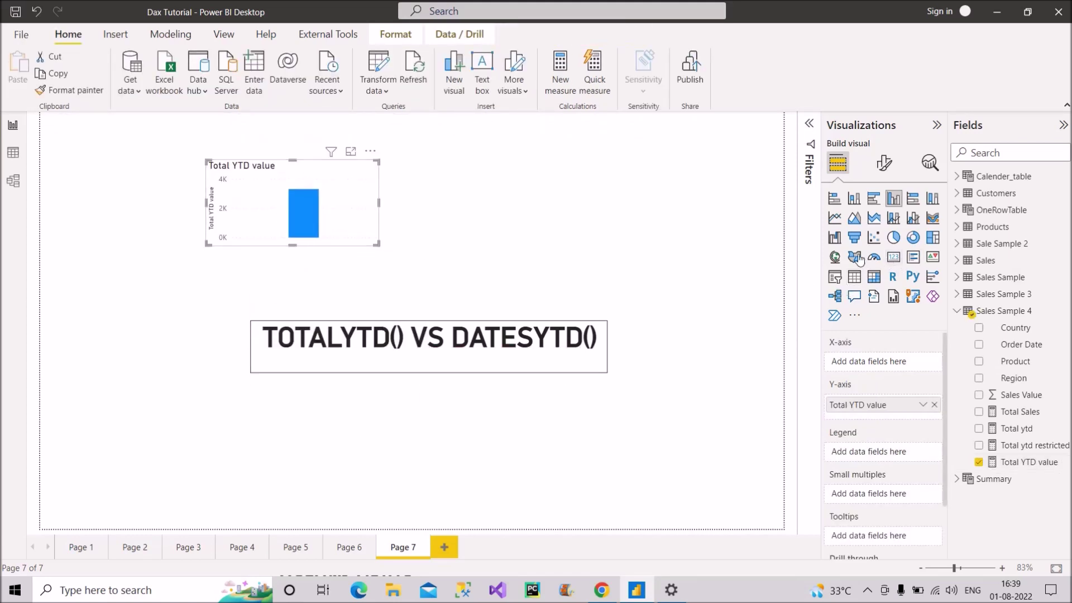
pyautogui.click(891, 259)
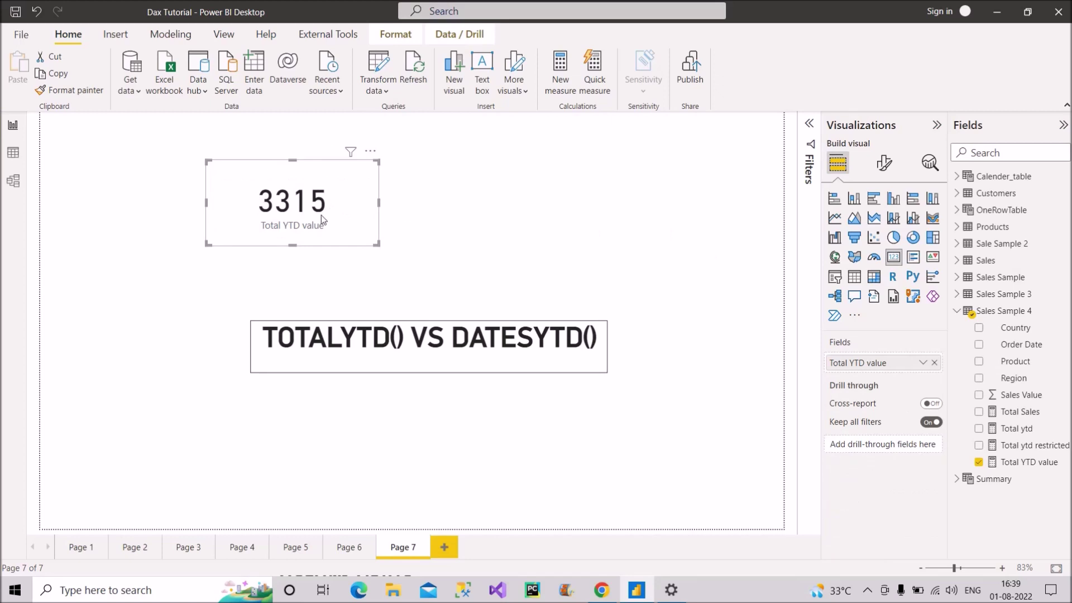
# - Change the dates argument of the Total YTD value measure to DATESYTD(Calender_table[Date]) and leave the formula
pyautogui.click(1029, 463)
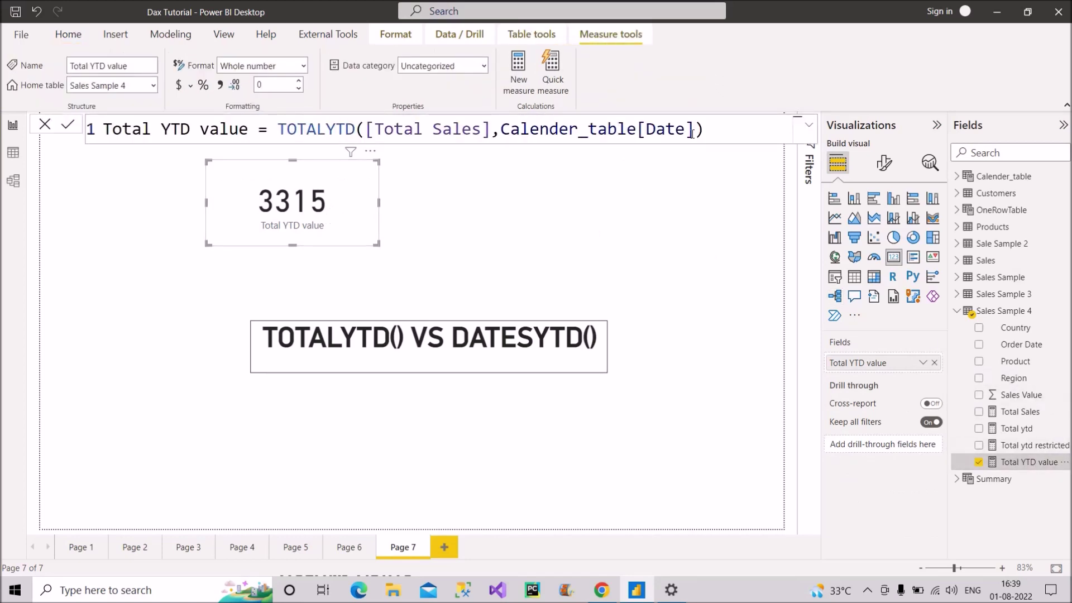
pyautogui.moveTo(695, 130); pyautogui.dragTo(500, 136)
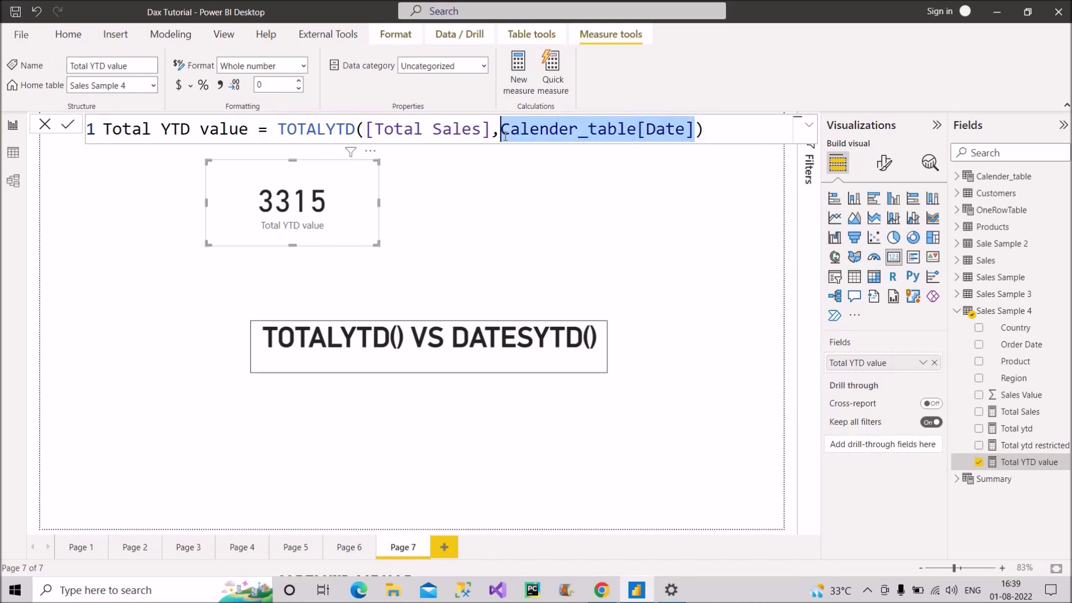
pyautogui.write('Datesyt')
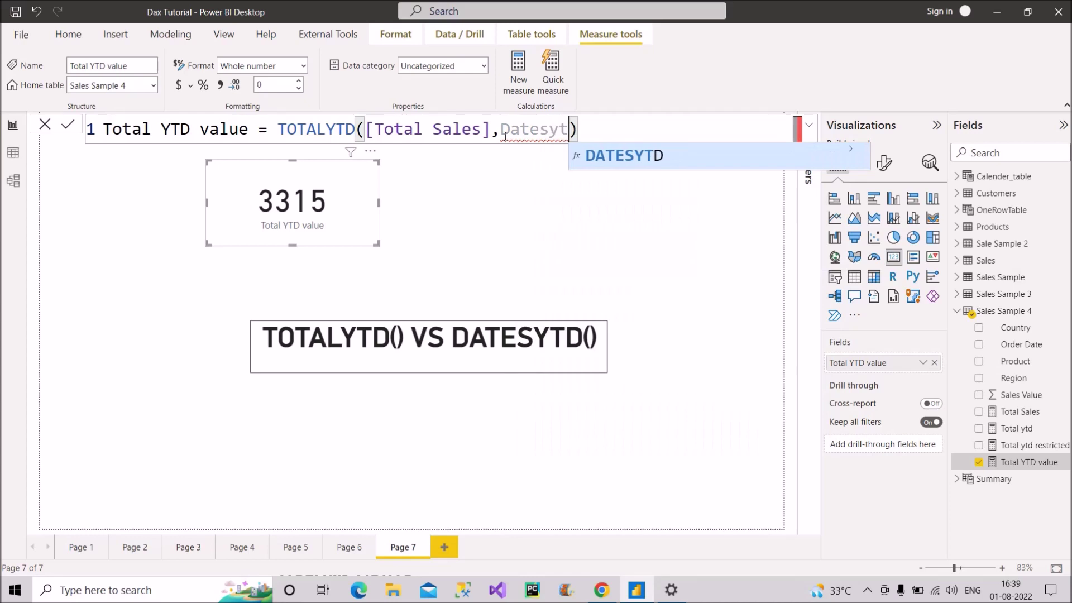
pyautogui.press('Tab')
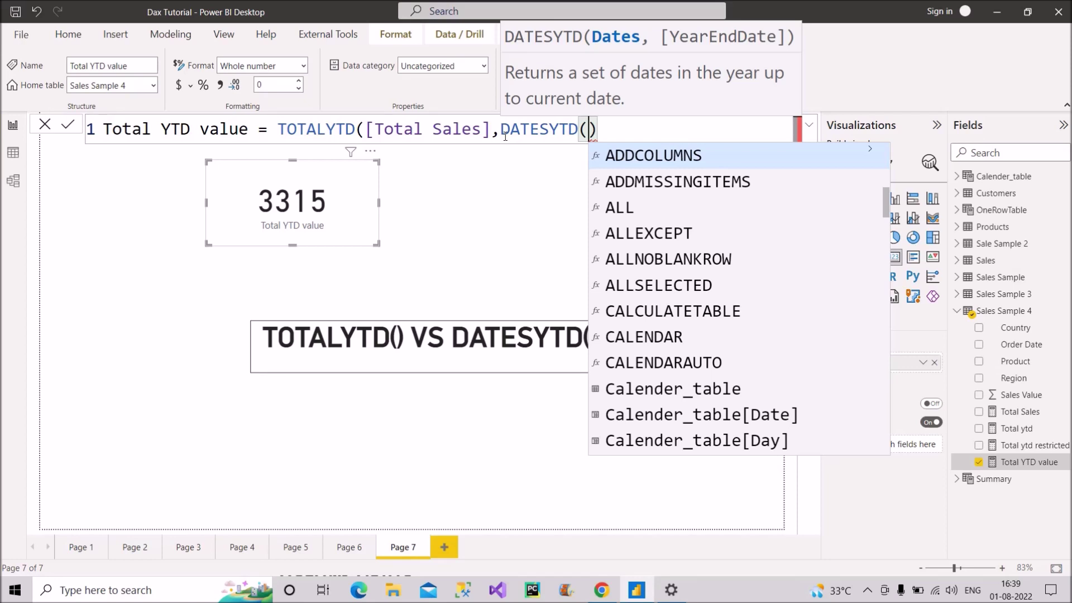
pyautogui.write('date')
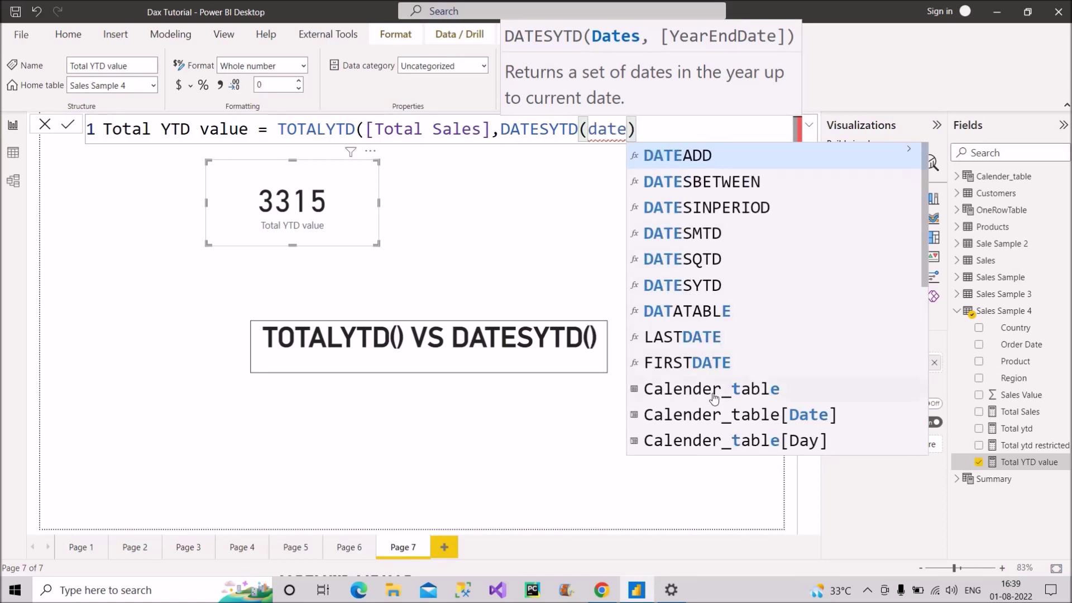
pyautogui.click(716, 416)
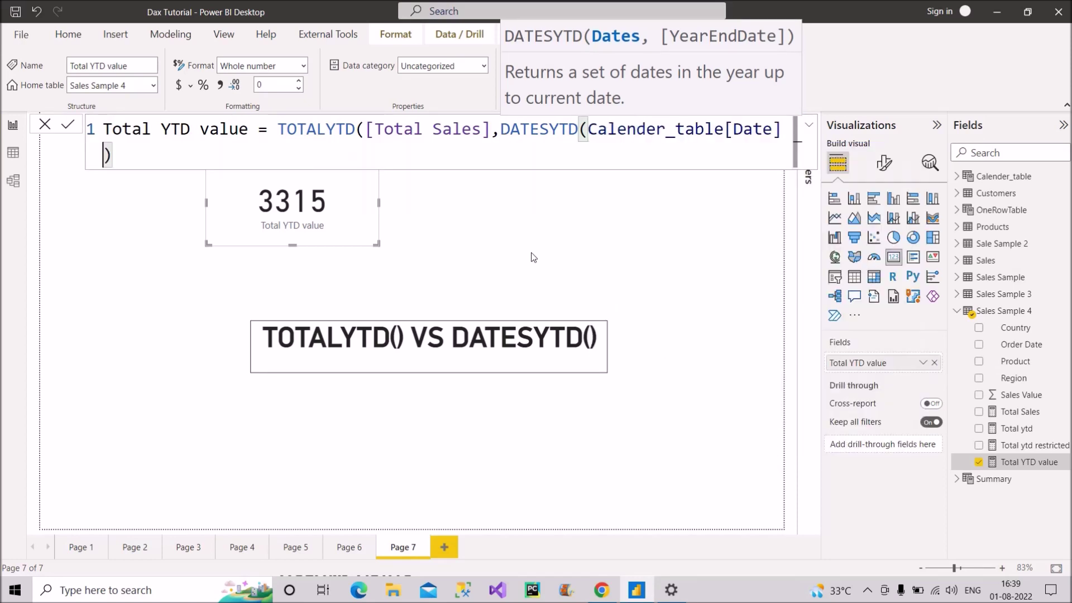
pyautogui.write('))')
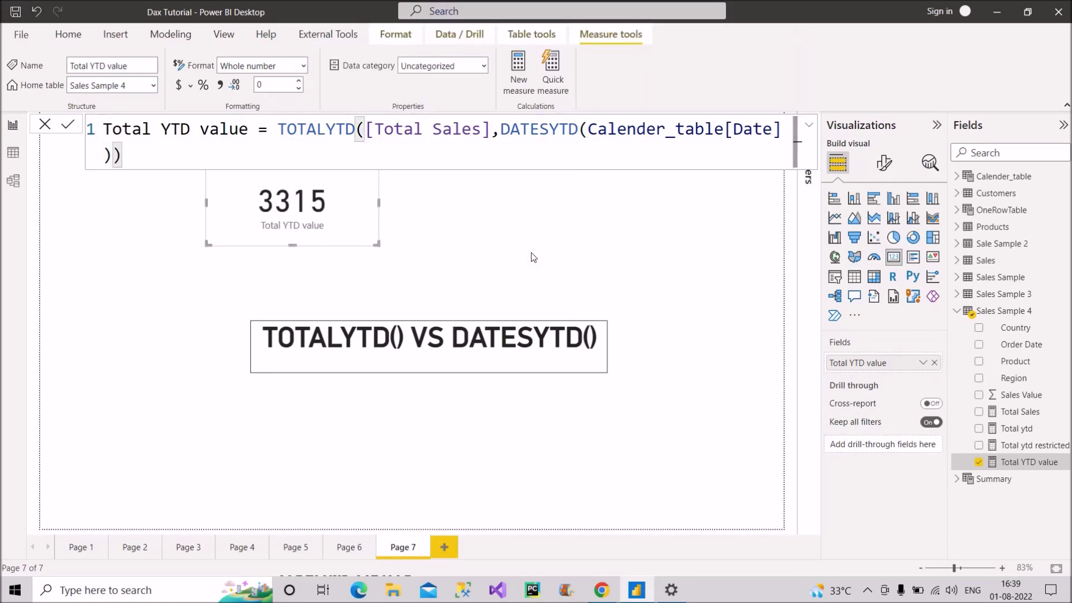
pyautogui.click(531, 252)
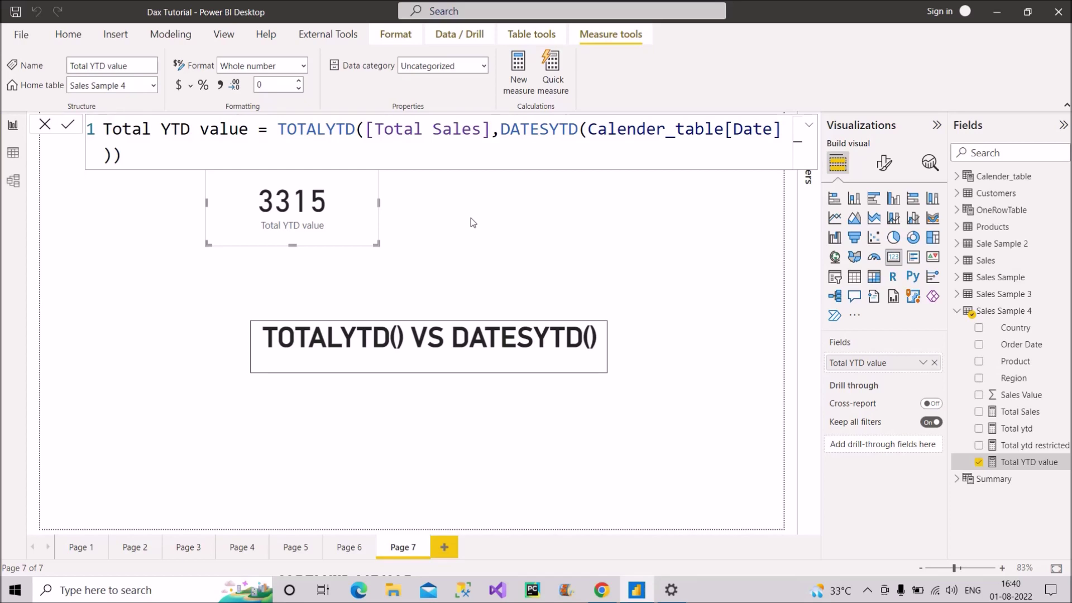
pyautogui.click(499, 210)
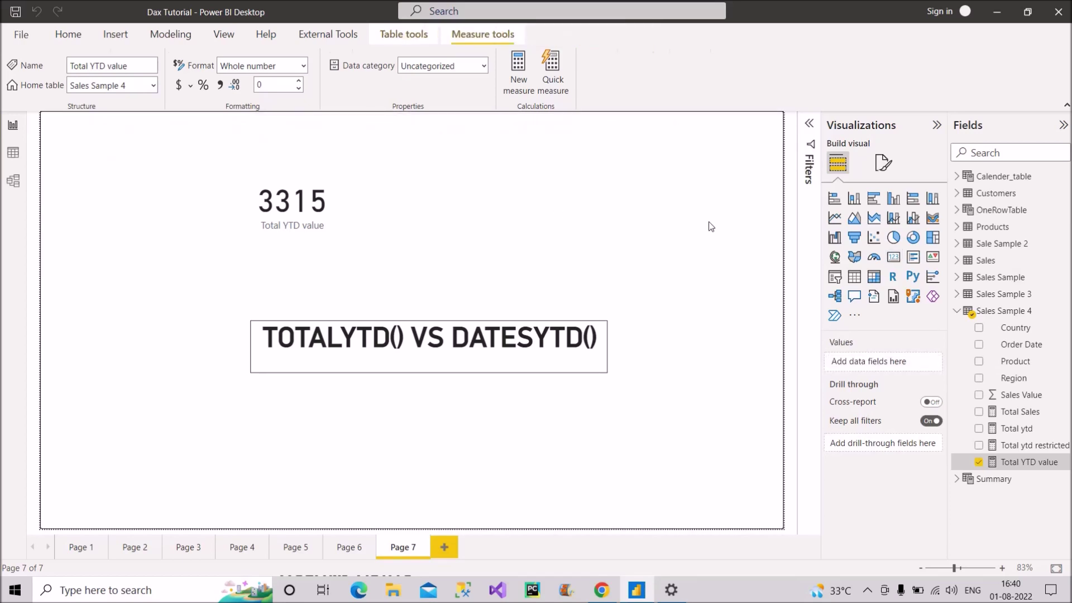
# - Create a new measure in Sales Sample 4 named Total YTD using calc and begin its formula with the CALCULATE function
pyautogui.rightClick(1012, 350)
pyautogui.press('Escape')
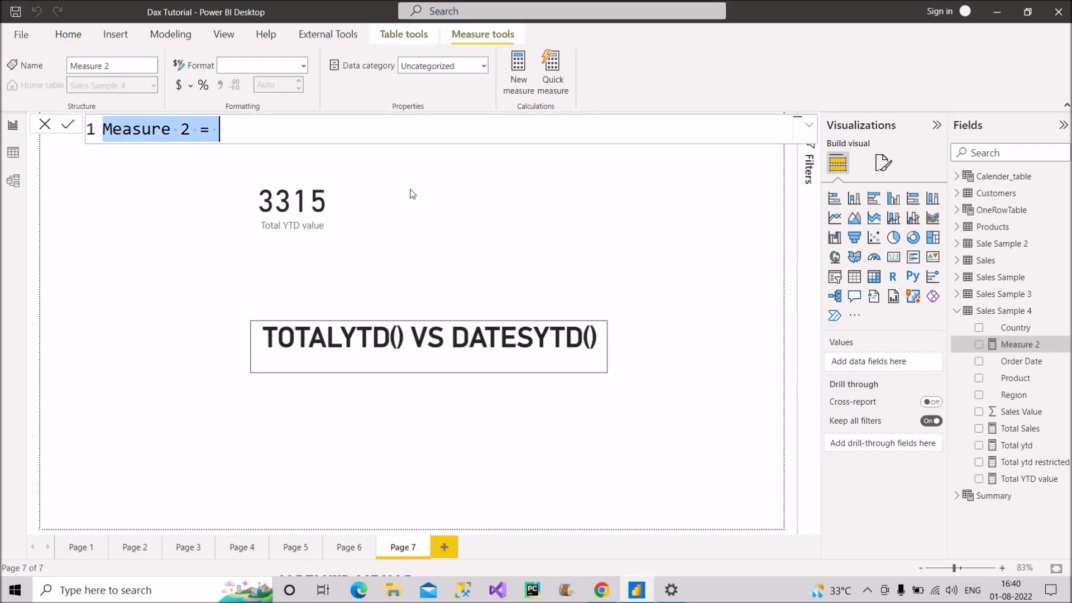
pyautogui.write('Total YTD using d')
pyautogui.press('BackSpace')
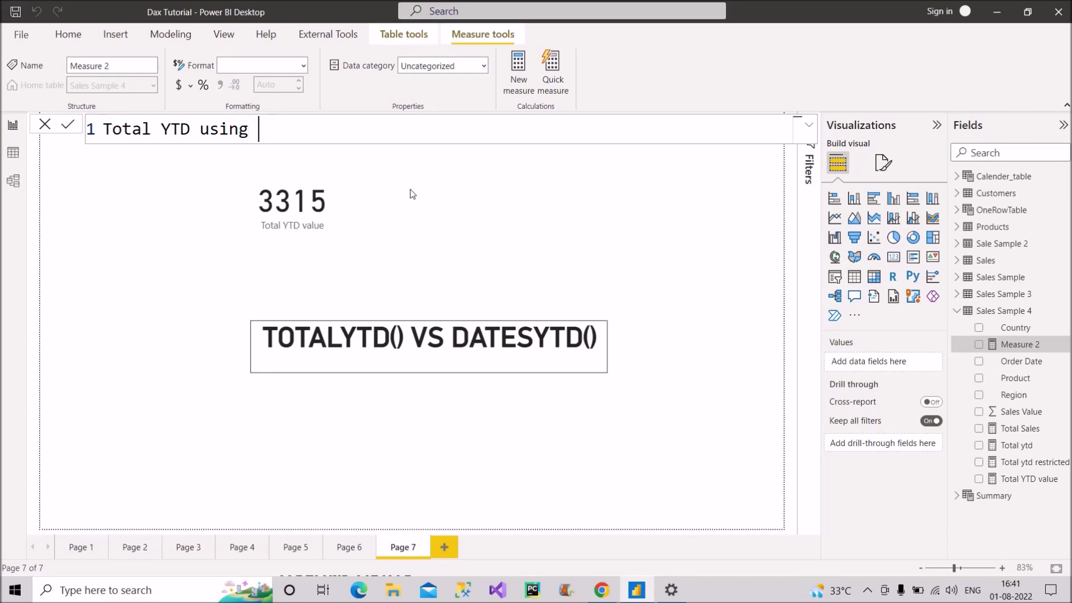
pyautogui.write('calc = ca')
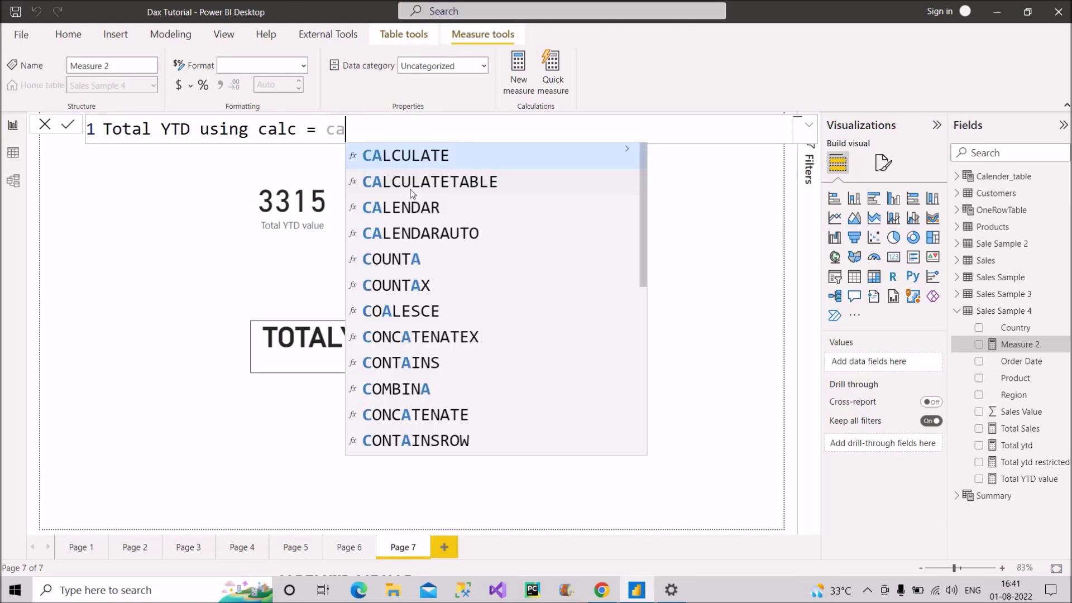
pyautogui.write('l')
pyautogui.press('Tab')
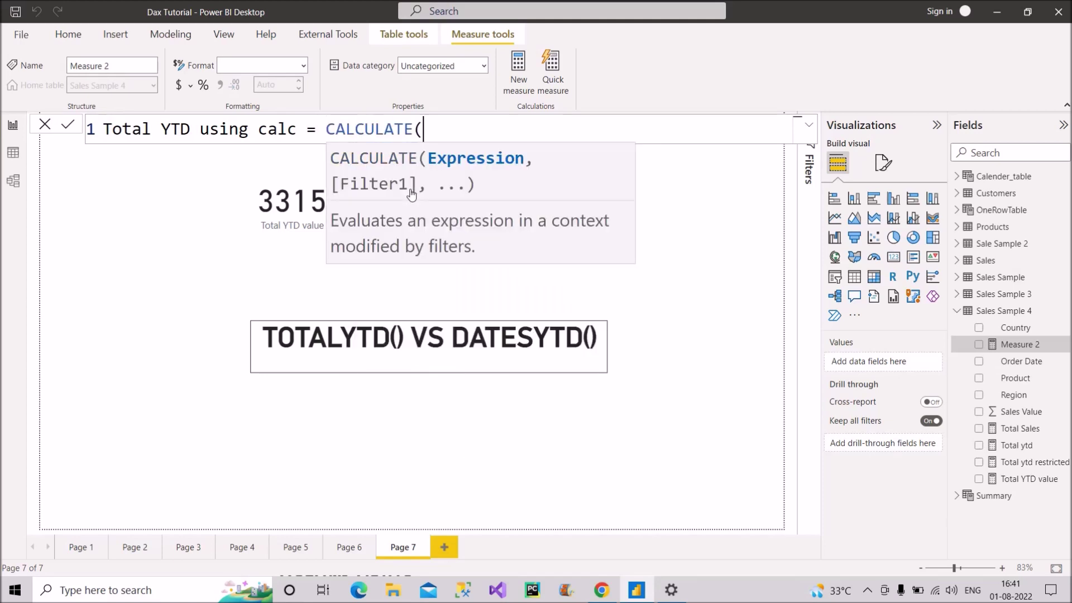
# - Enter the [Total Sales] measure as the expression argument of CALCULATE
pyautogui.write('[')
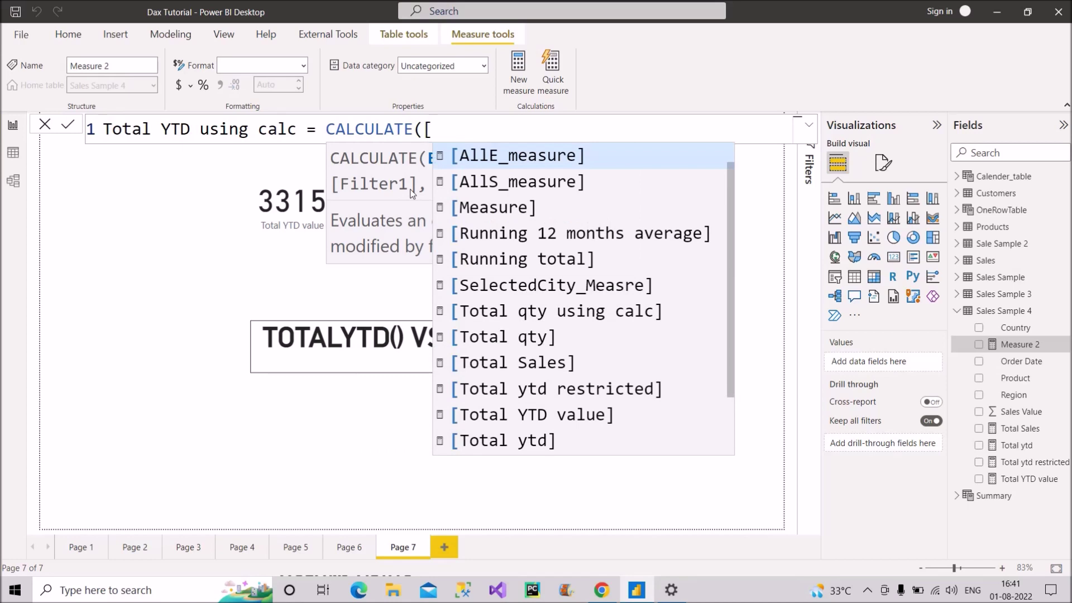
pyautogui.write('tota')
pyautogui.press('Down')
pyautogui.press('Down')
pyautogui.press('Tab')
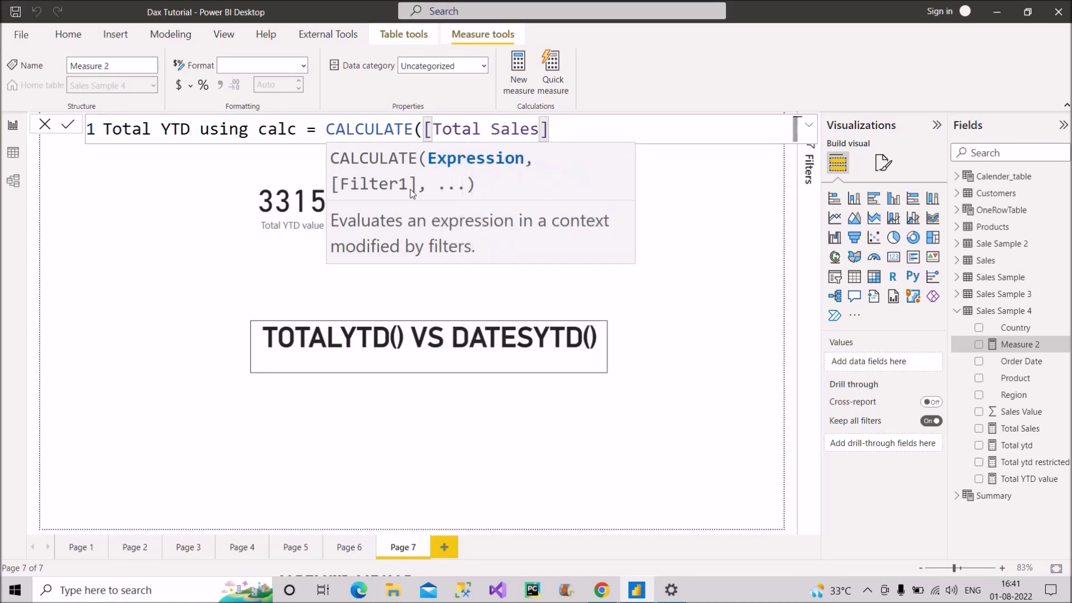
# - Add DATESYTD(Calender_table[Date]) as the filter argument of CALCULATE and commit the measure
pyautogui.write(', ')
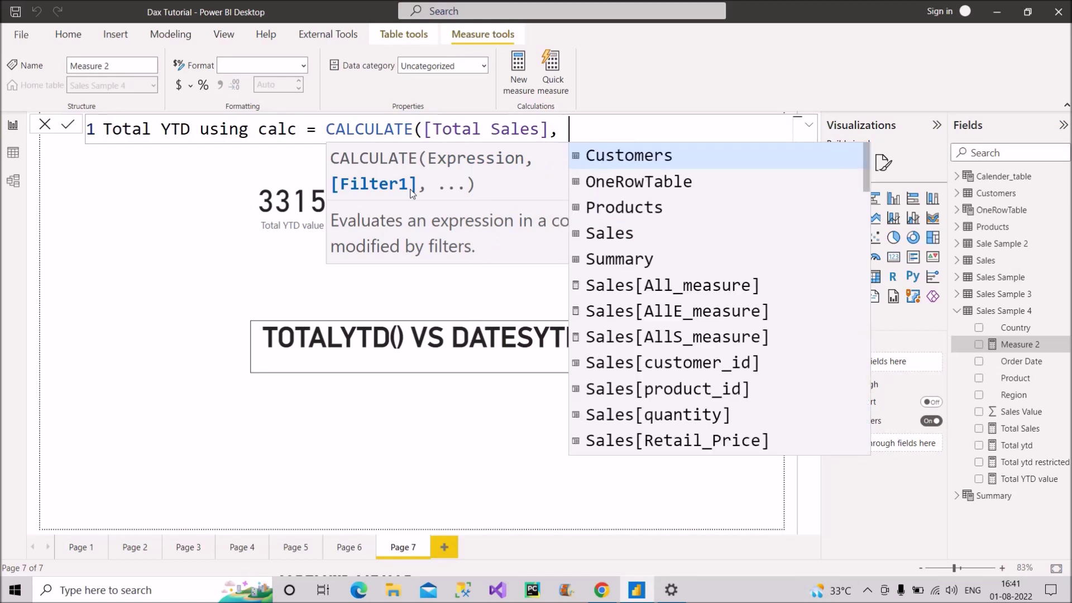
pyautogui.write('datesytd')
pyautogui.press('Tab')
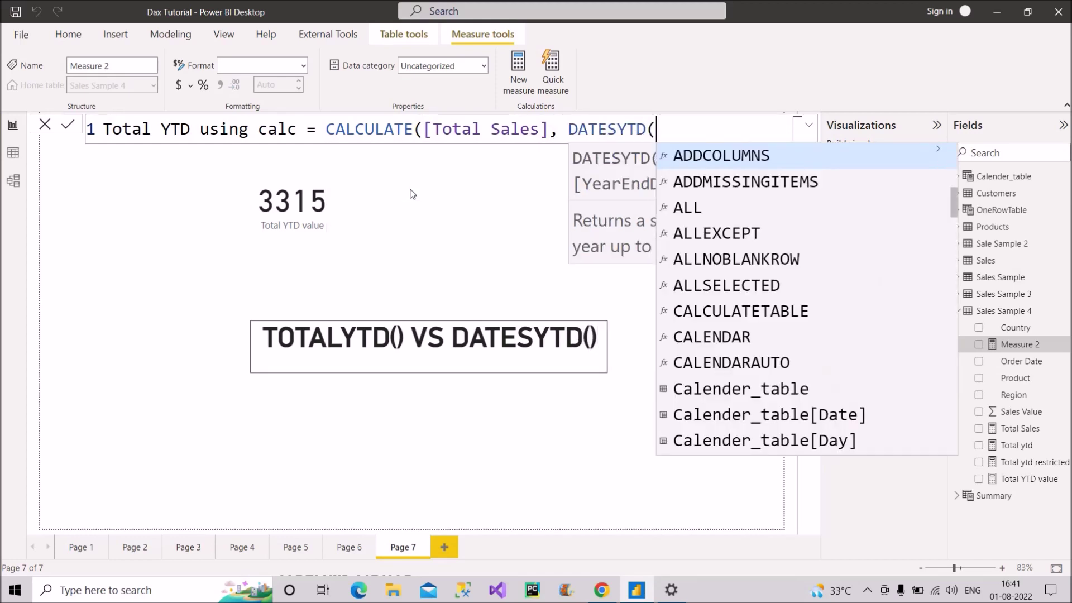
pyautogui.write('date')
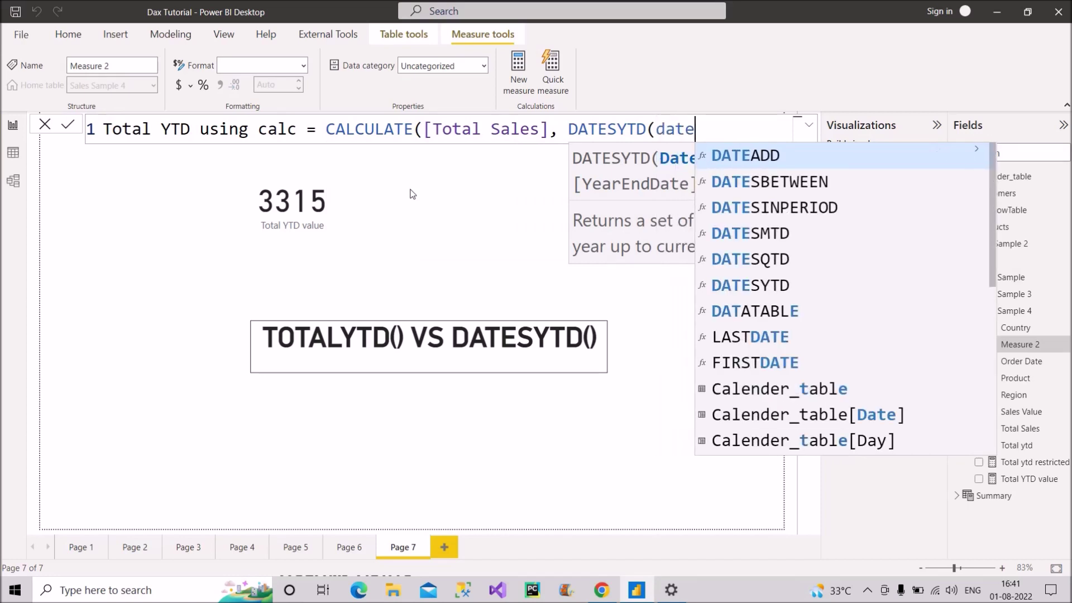
pyautogui.click(824, 414)
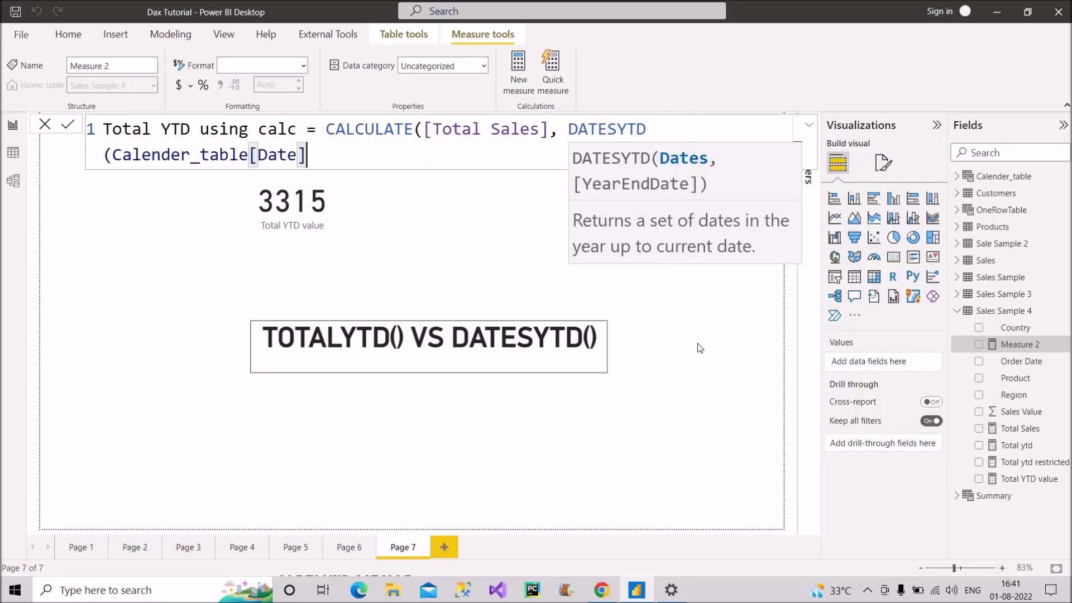
pyautogui.write('))')
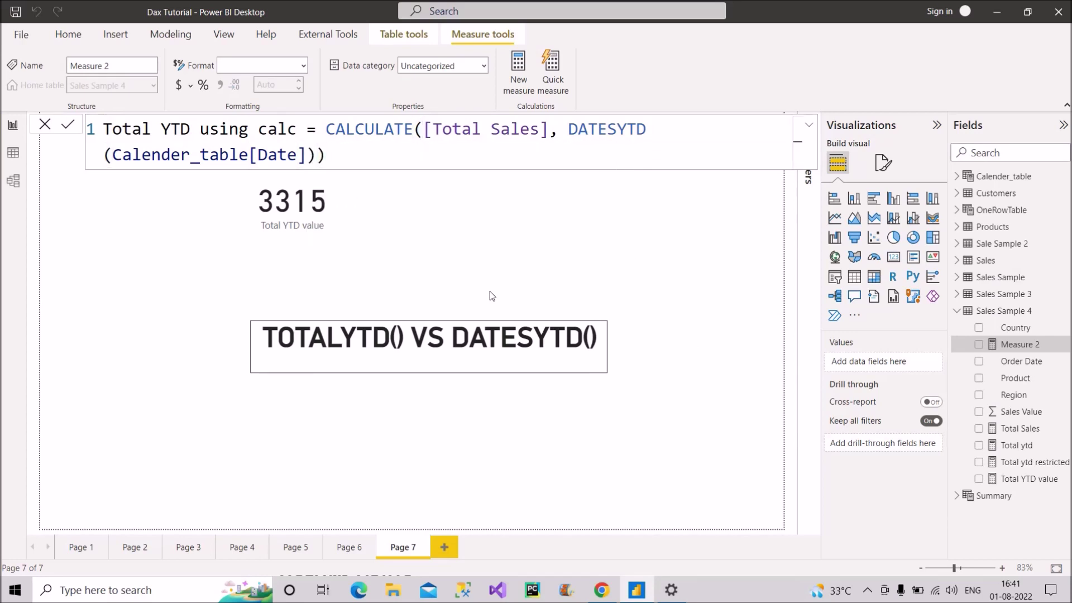
pyautogui.press('Return')
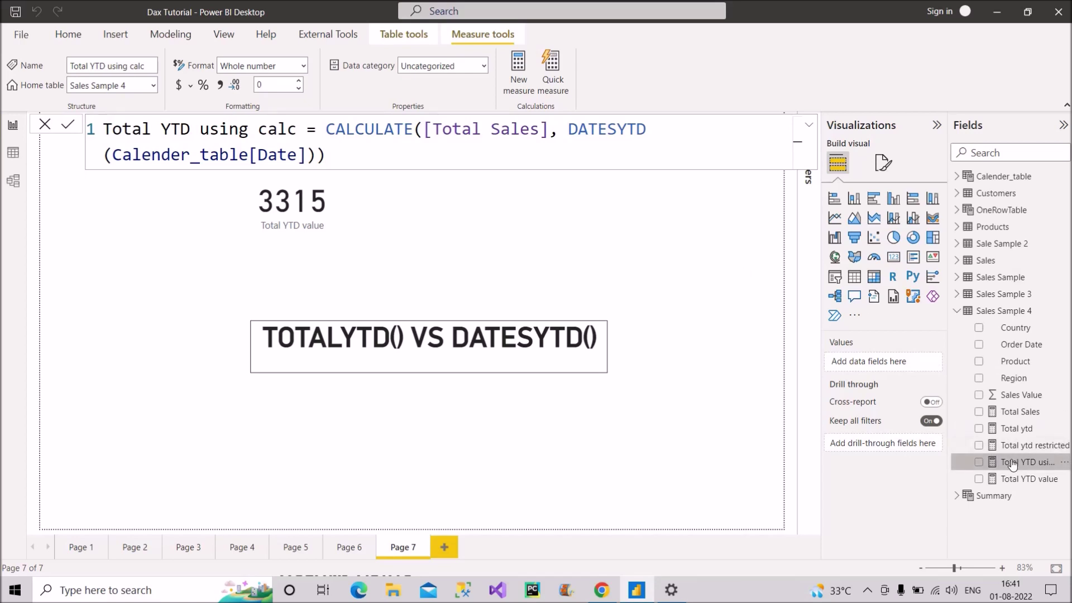
# - Show the Total YTD using calc measure in a card visual beside the Total YTD value card, moved slightly closer to it
pyautogui.moveTo(997, 461); pyautogui.dragTo(623, 218)
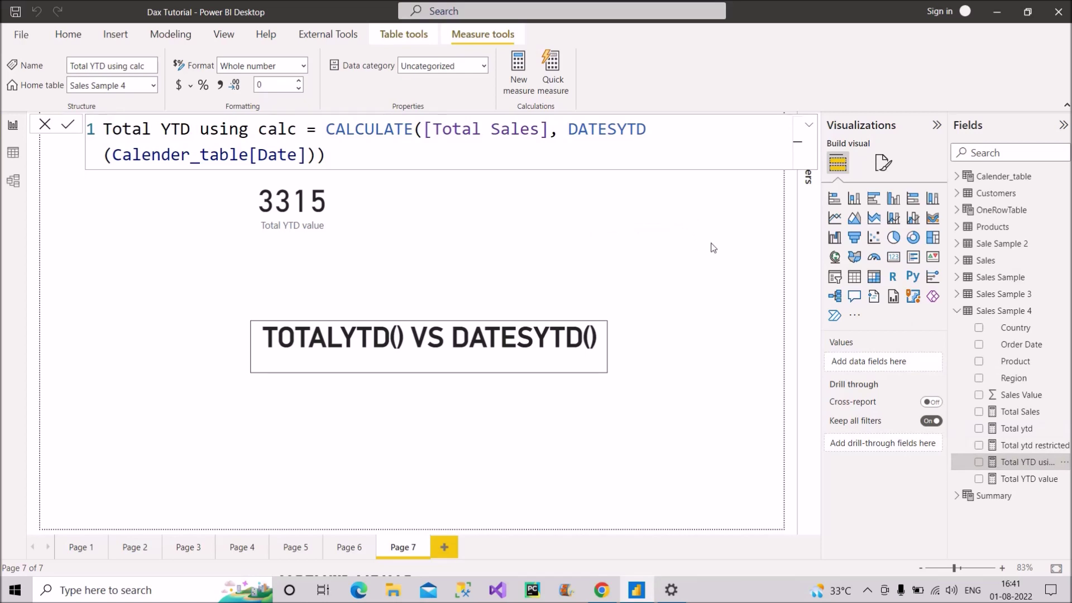
pyautogui.click(893, 257)
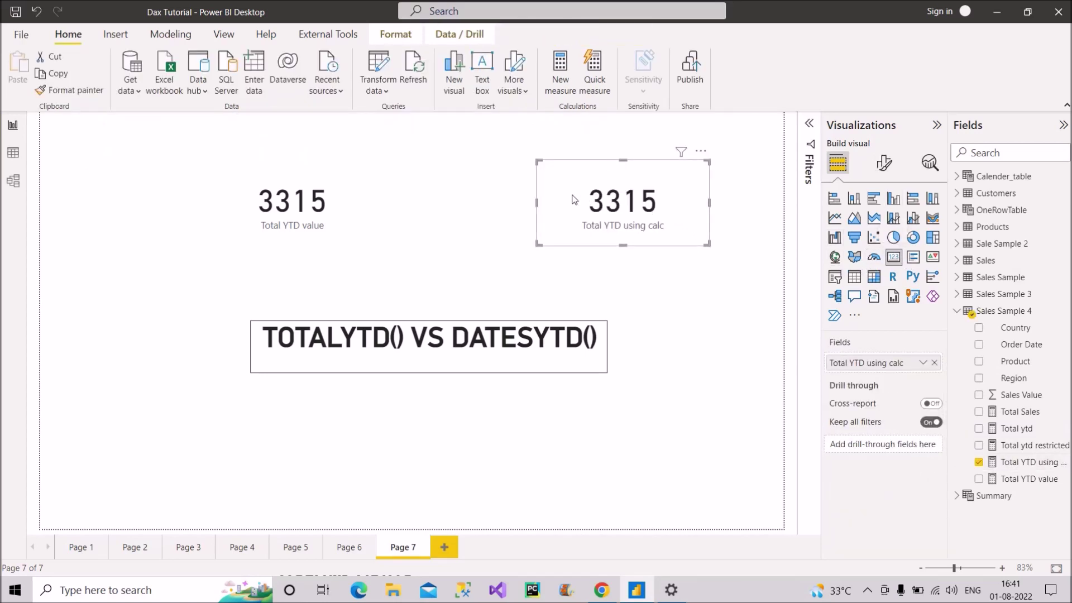
pyautogui.moveTo(573, 199); pyautogui.dragTo(526, 199)
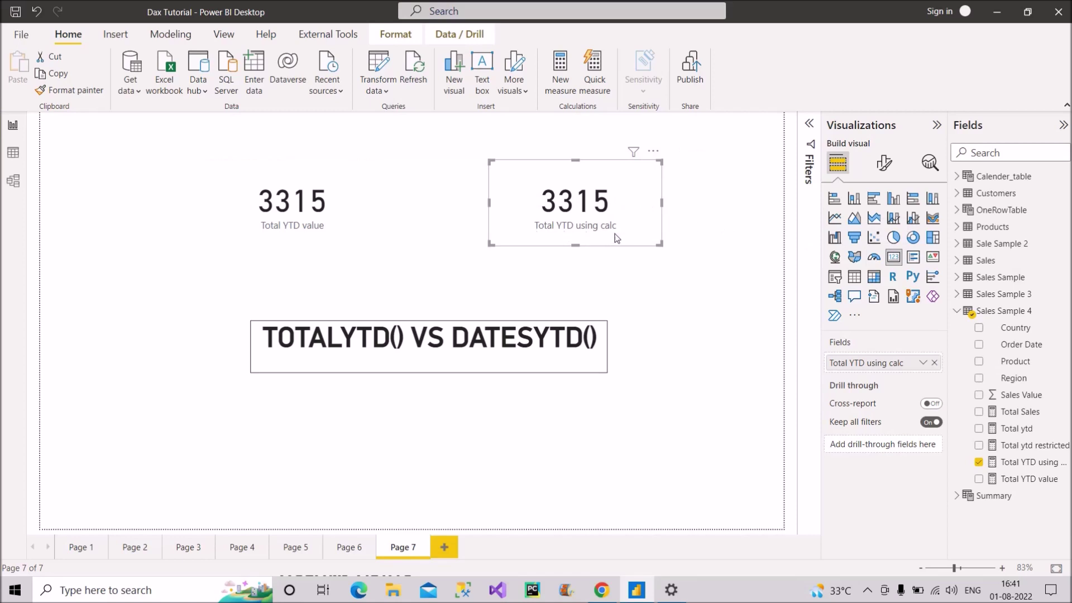